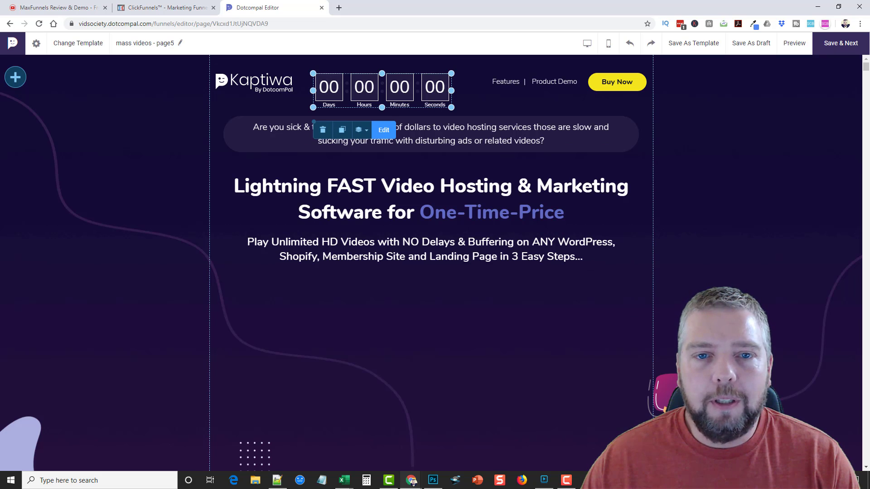
# - Delete the countdown timer from the page header
pyautogui.click(323, 130)
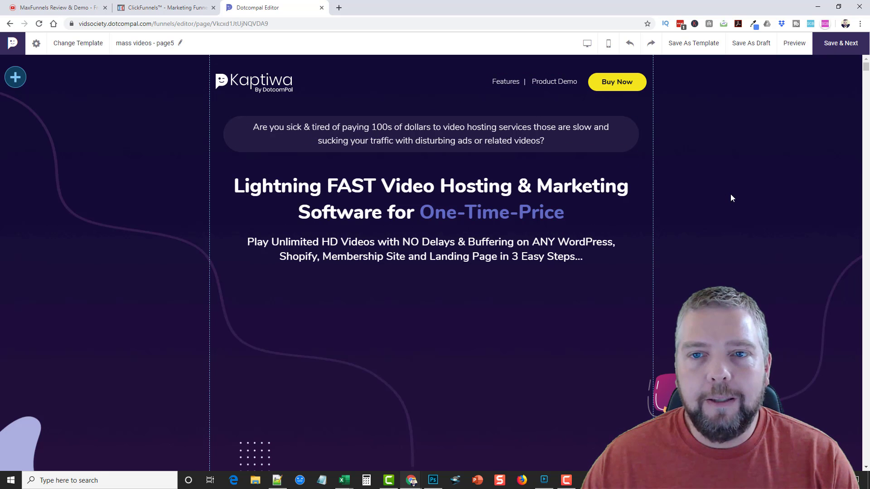
pyautogui.moveTo(353, 107)
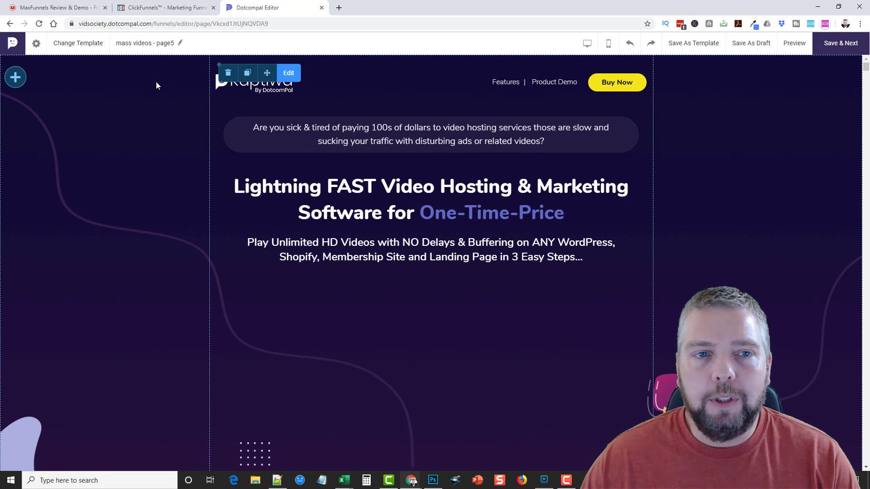
# - Select the Kaptiwa logo, inspect its layer-order options, and deselect it
pyautogui.click(227, 90)
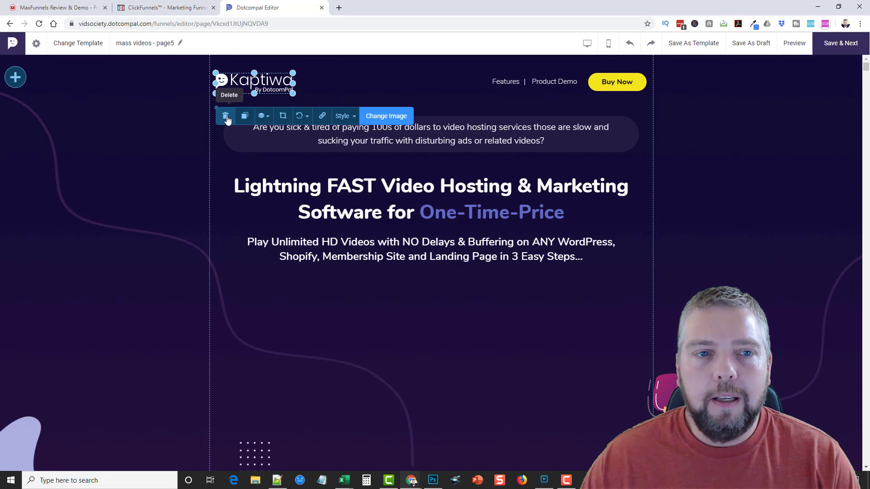
pyautogui.click(263, 121)
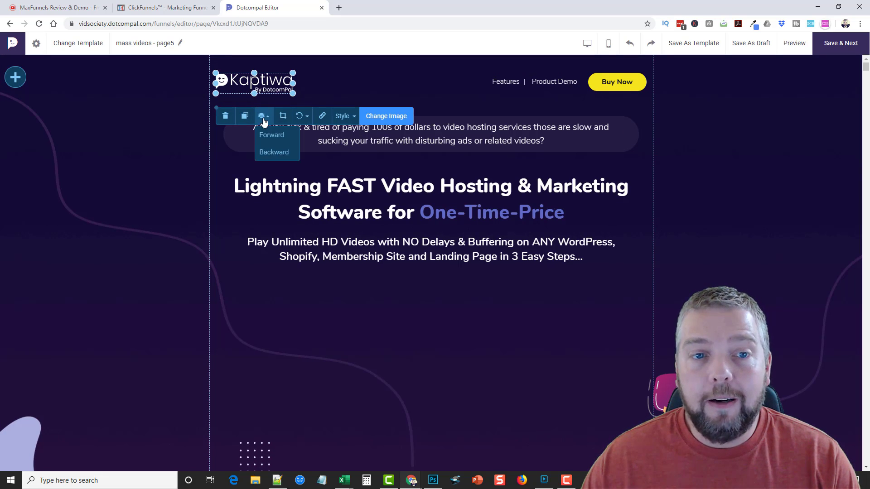
pyautogui.click(363, 86)
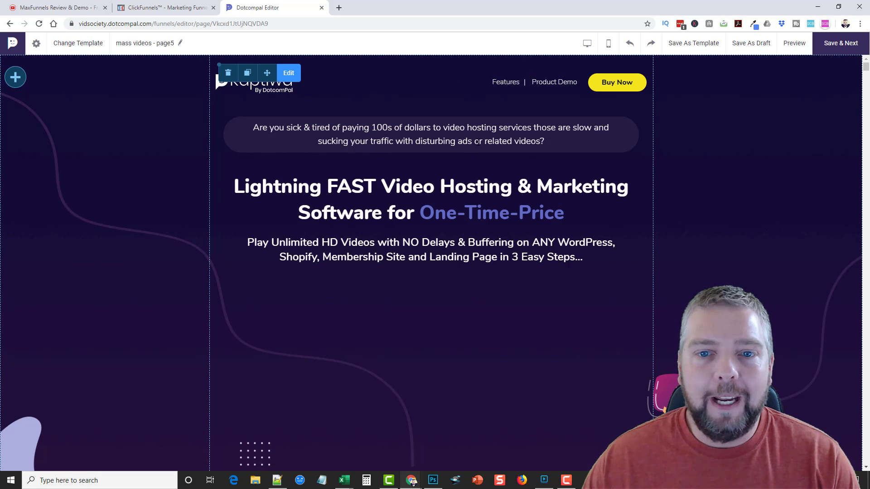
# - Move the "Get Instant Access to Kaptiwa Now" button up so it overlaps the descriptions of the three steps
pyautogui.scroll(-8, 498, 212)
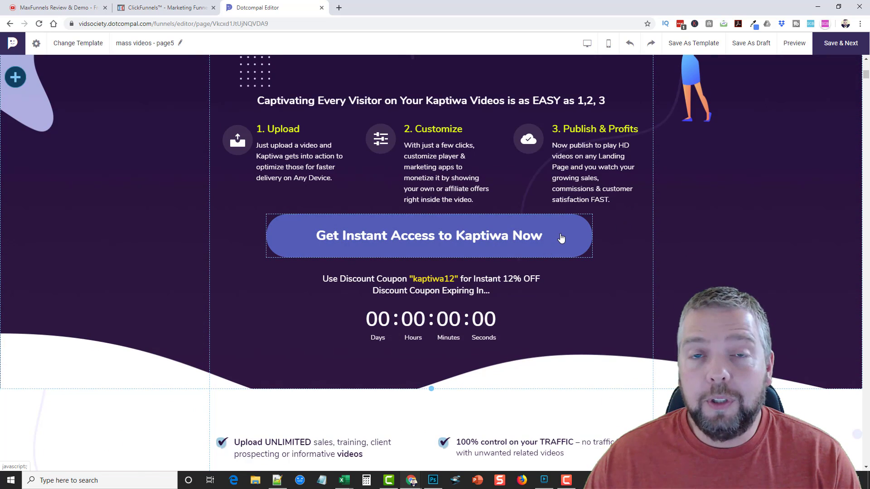
pyautogui.moveTo(561, 234)
pyautogui.mouseDown()
pyautogui.moveTo(520, 213)
pyautogui.moveTo(559, 236)
pyautogui.moveTo(551, 96)
pyautogui.moveTo(445, 127)
pyautogui.moveTo(448, 230)
pyautogui.moveTo(480, 247)
pyautogui.moveTo(560, 237)
pyautogui.mouseUp()
pyautogui.click(561, 239)
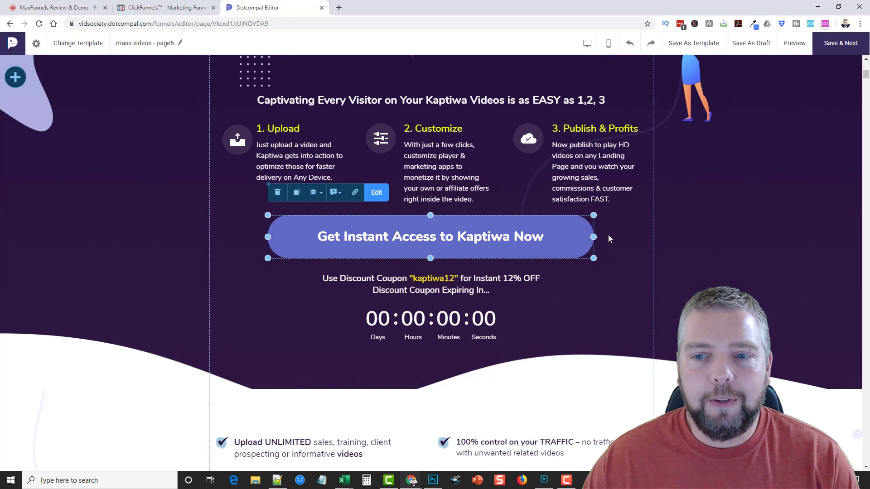
pyautogui.moveTo(566, 240); pyautogui.dragTo(569, 194)
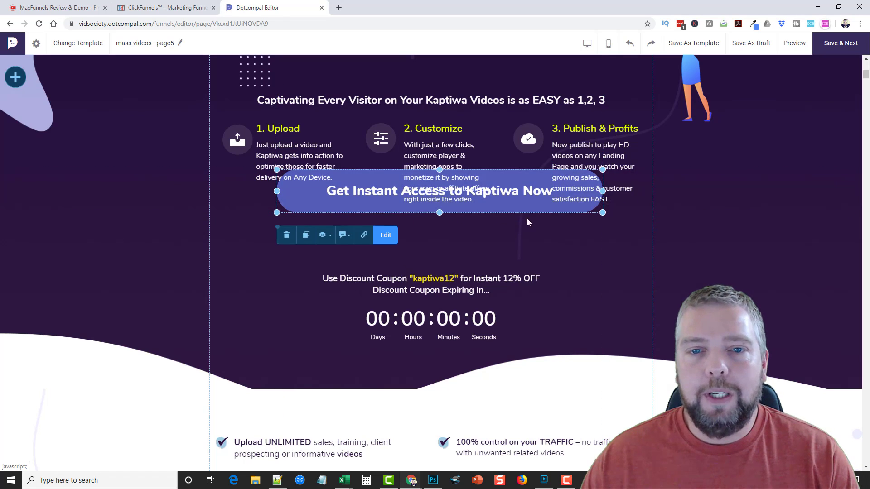
pyautogui.click(507, 216)
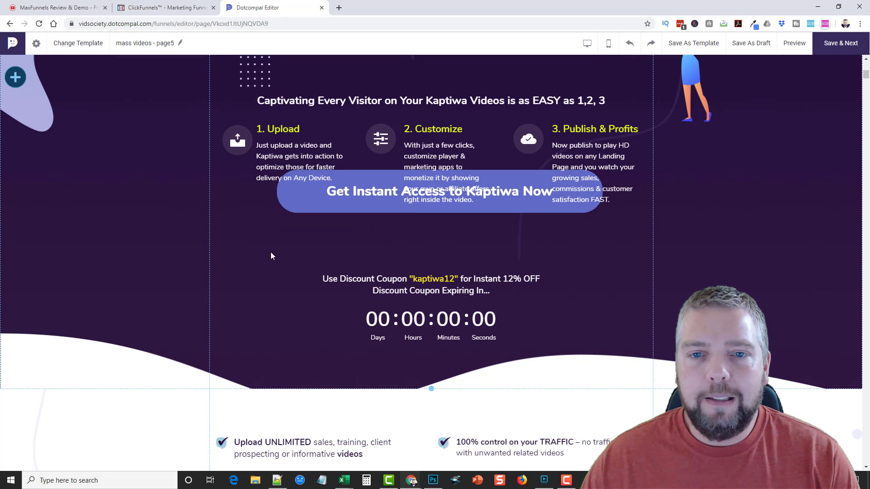
# - Bring the "Get Instant Access to Kaptiwa Now" button forward and move it back below the three step descriptions
pyautogui.click(300, 213)
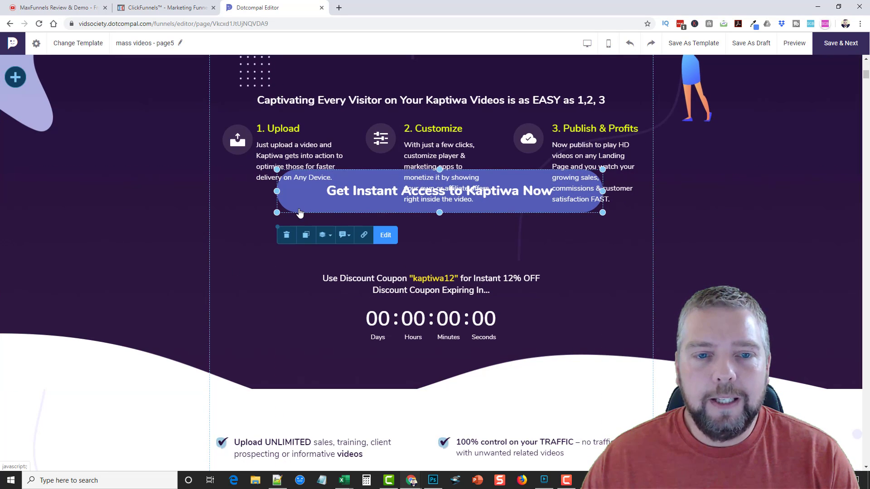
pyautogui.click(330, 238)
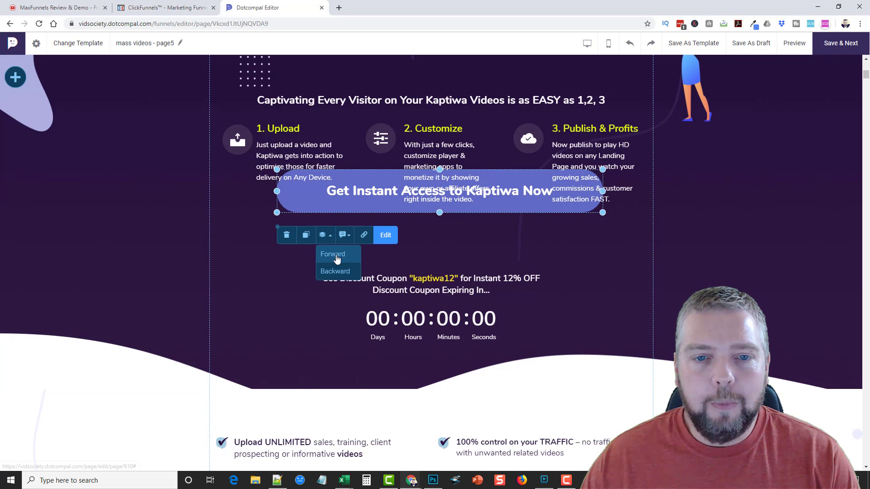
pyautogui.click(334, 254)
pyautogui.moveTo(293, 196); pyautogui.dragTo(293, 243)
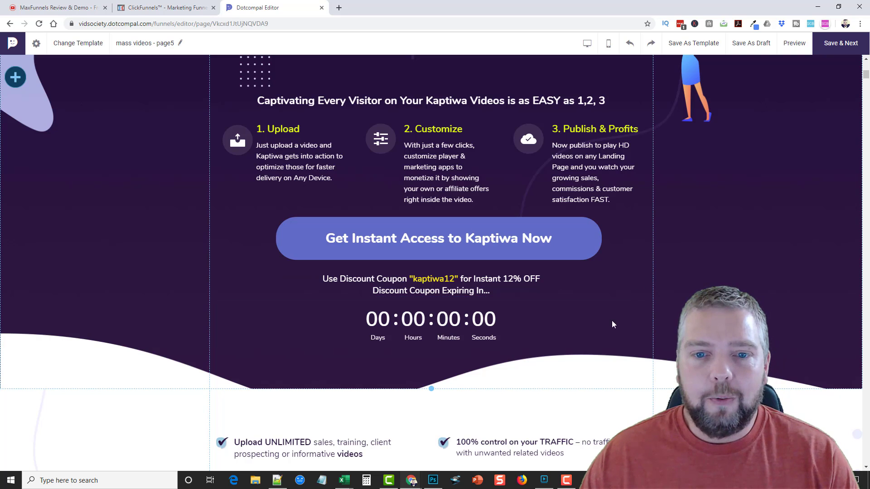
# - Open the discount coupon text under the button for editing, check its popup options, and leave it
pyautogui.scroll(-2, 572, 322)
pyautogui.click(384, 191)
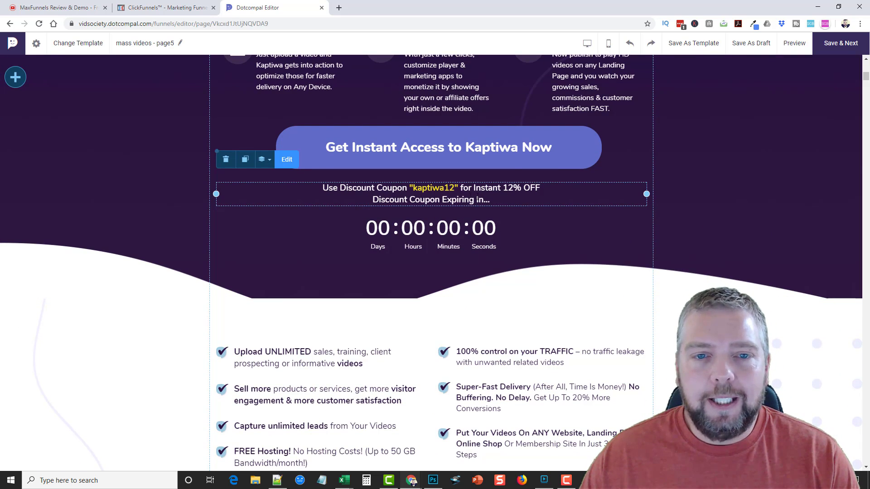
pyautogui.click(347, 190)
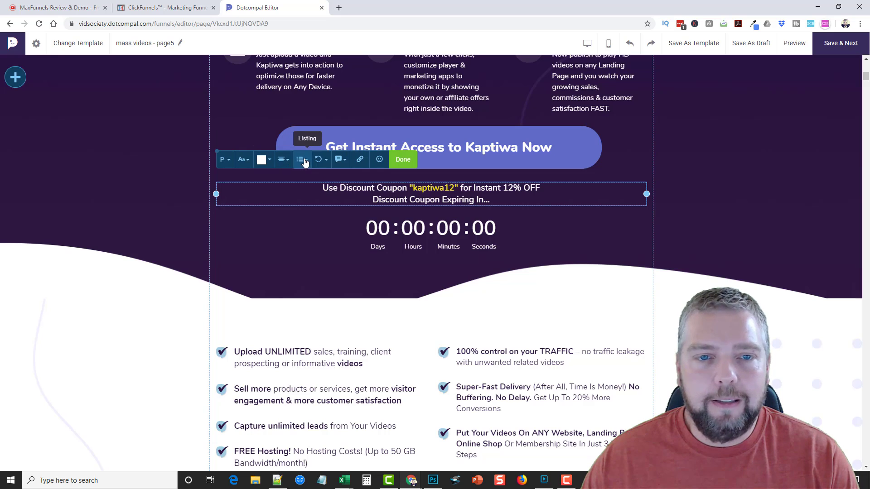
pyautogui.click(343, 163)
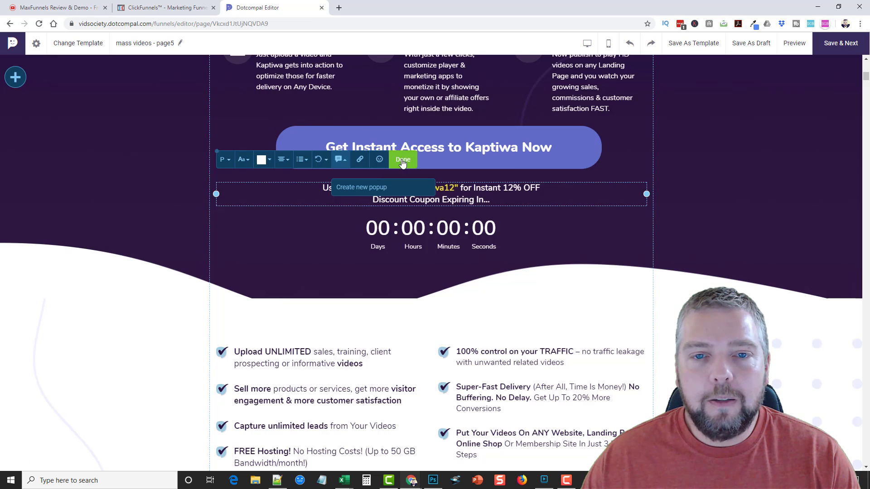
pyautogui.click(711, 218)
# - Open the second column of the feature checklist for editing, examine its text options, and leave it
pyautogui.scroll(-6, 484, 288)
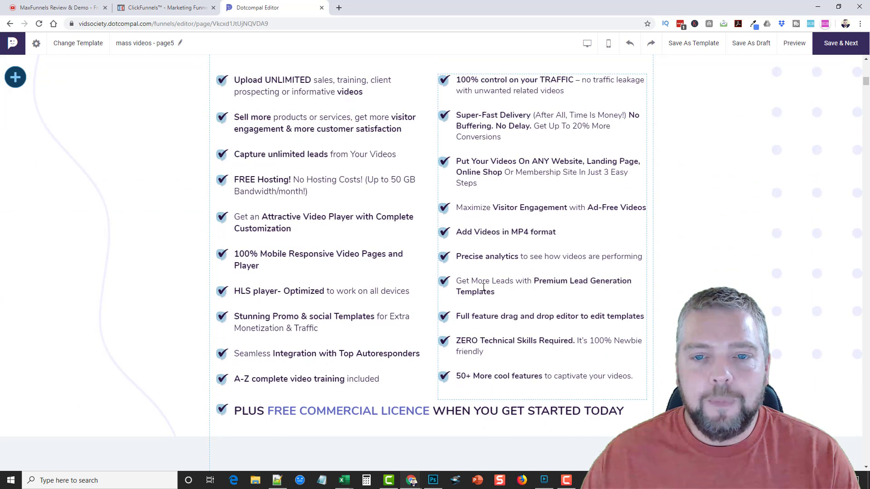
pyautogui.click(529, 218)
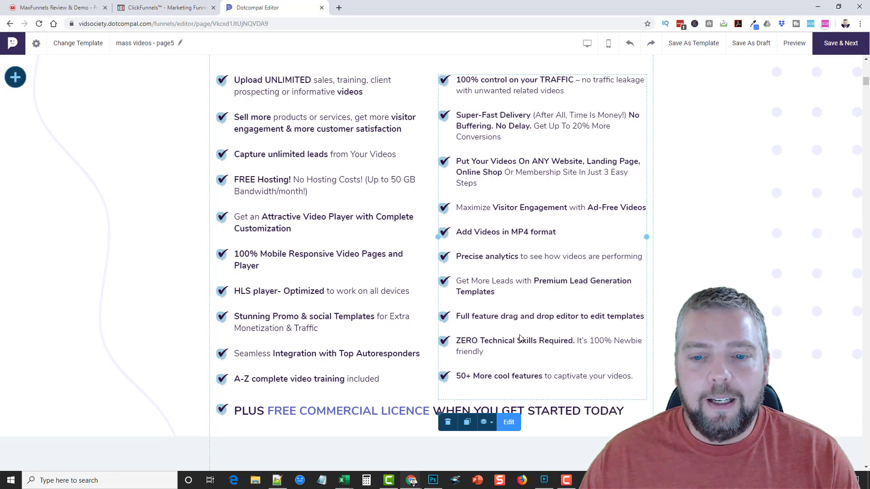
pyautogui.click(508, 422)
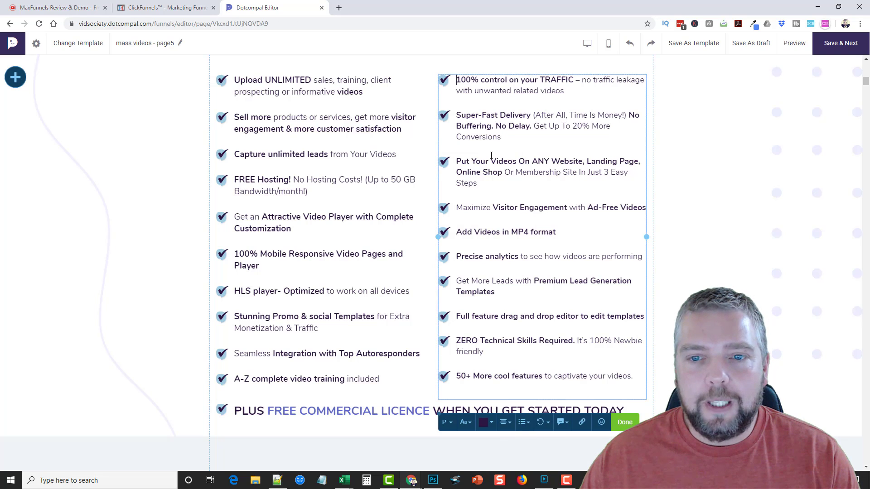
pyautogui.tripleClick(509, 173)
pyautogui.click(697, 184)
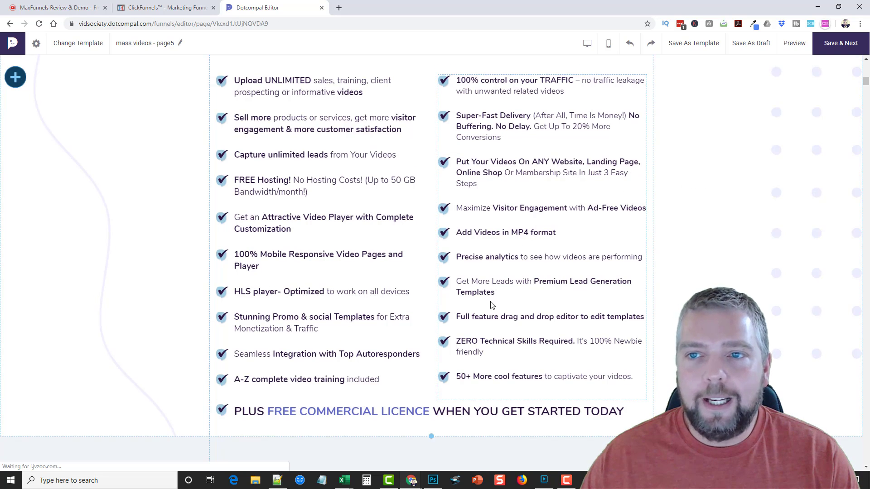
# - Try the Rounded style with radius 0 on the "With Kaptiwa" screenshot, and set it back to Square
pyautogui.scroll(-8, 544, 301)
pyautogui.scroll(-7, 401, 226)
pyautogui.scroll(3, 361, 258)
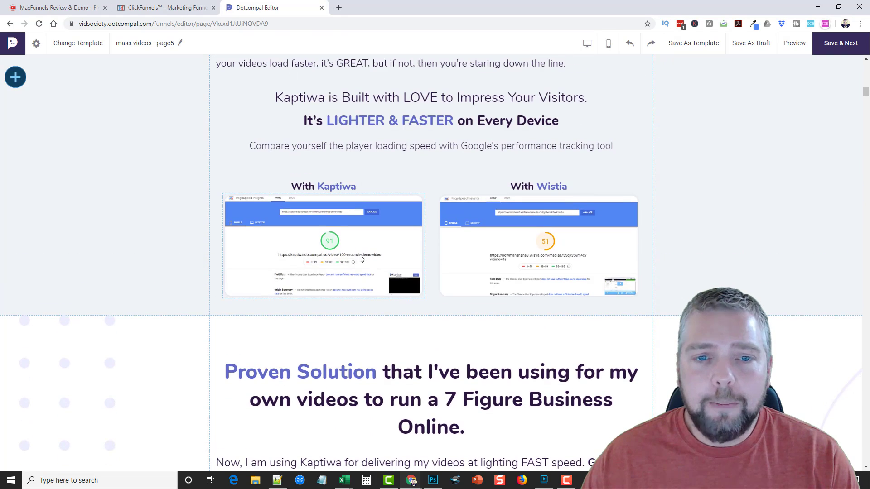
pyautogui.click(354, 257)
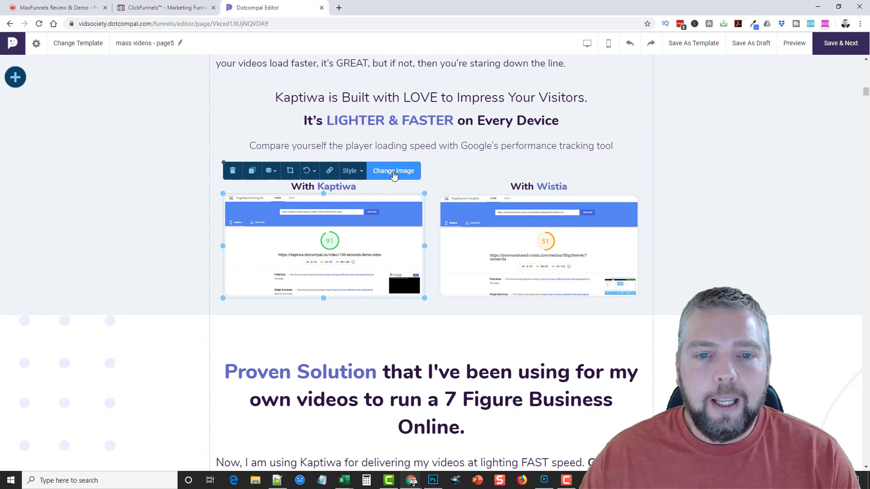
pyautogui.click(360, 175)
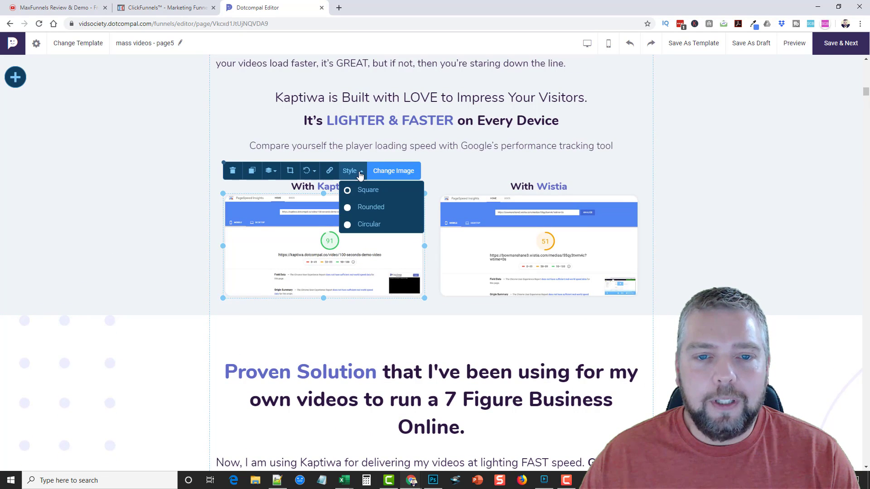
pyautogui.click(370, 207)
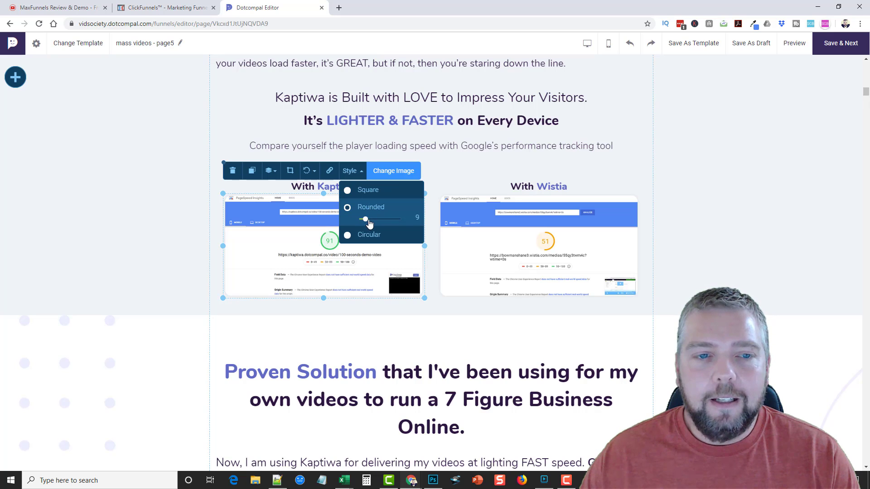
pyautogui.click(351, 233)
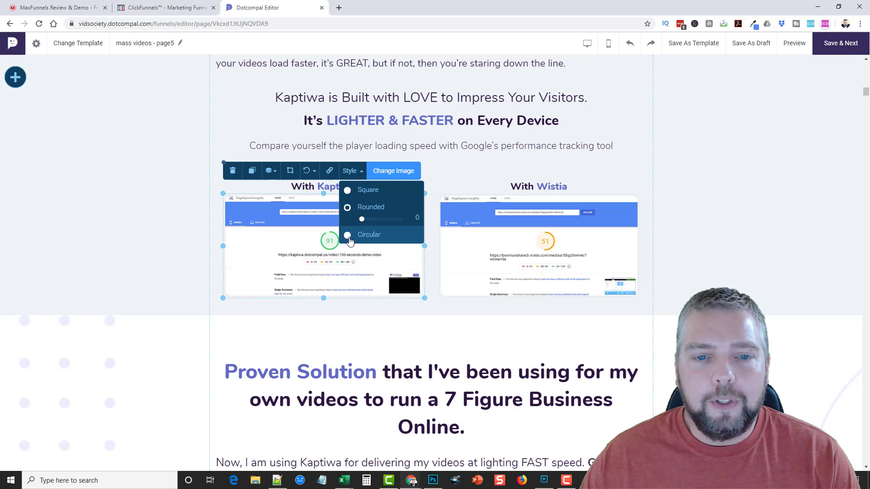
pyautogui.click(360, 191)
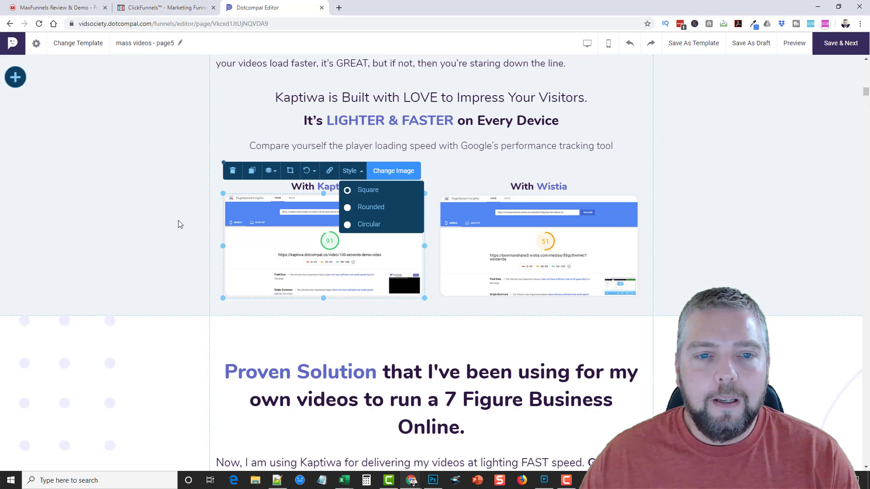
# - Add a Form element below the subheadline in the hero section, toward its right side
pyautogui.scroll(-18, 365, 320)
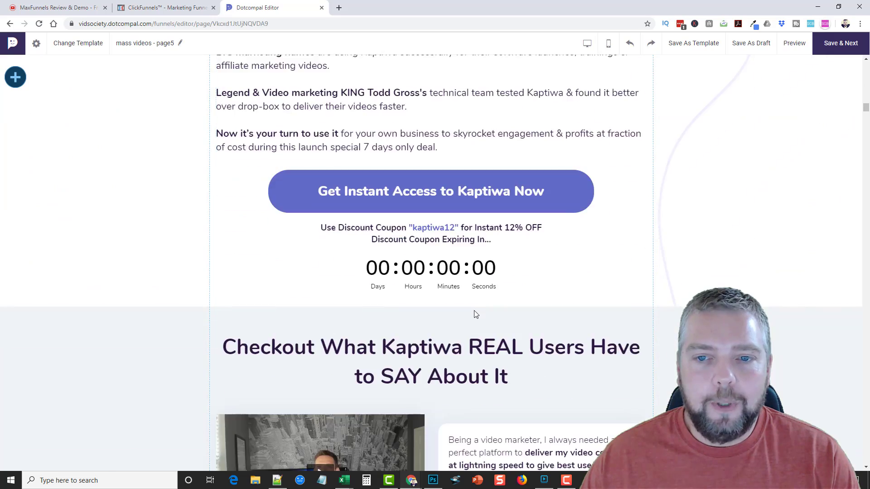
pyautogui.scroll(-6, 515, 320)
pyautogui.scroll(20, 514, 320)
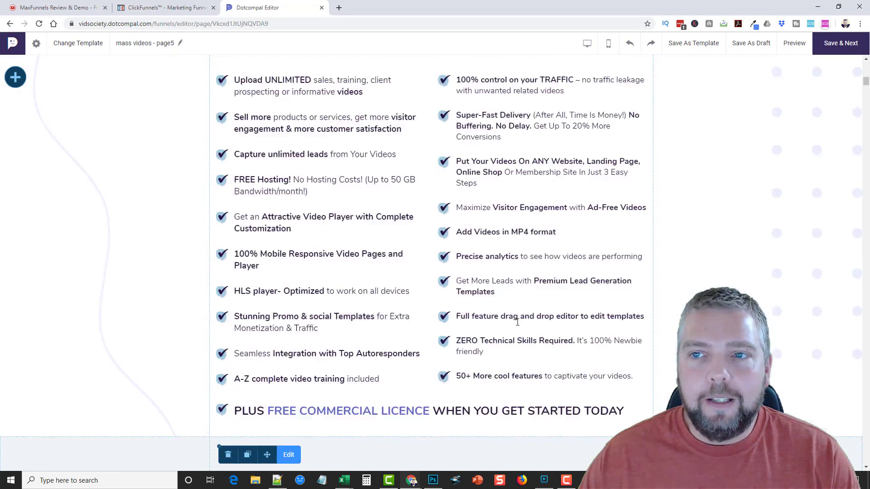
pyautogui.scroll(15, 517, 321)
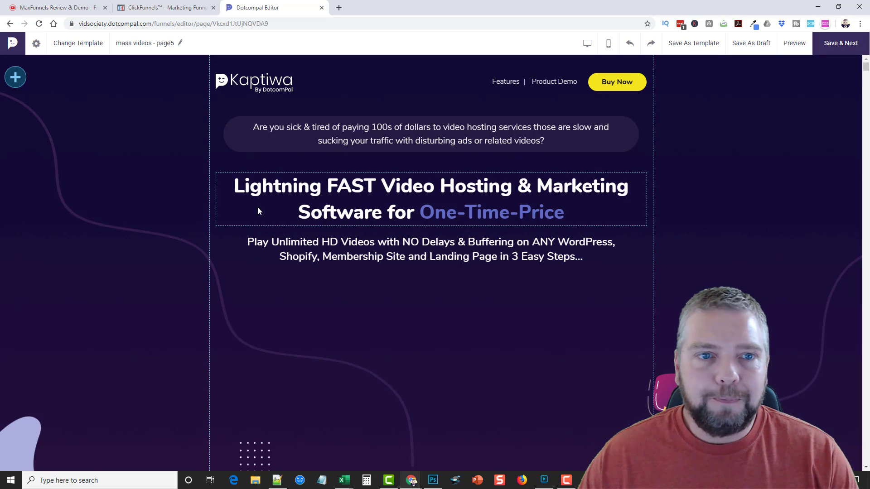
pyautogui.click(697, 249)
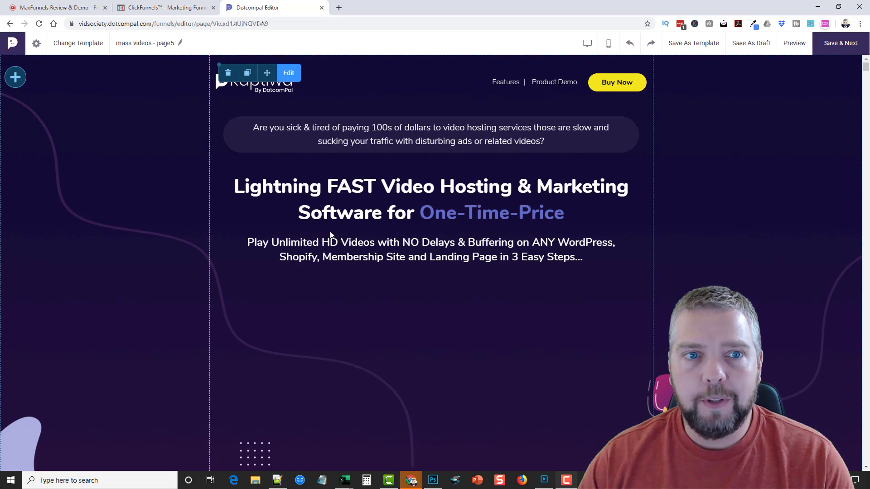
pyautogui.click(18, 80)
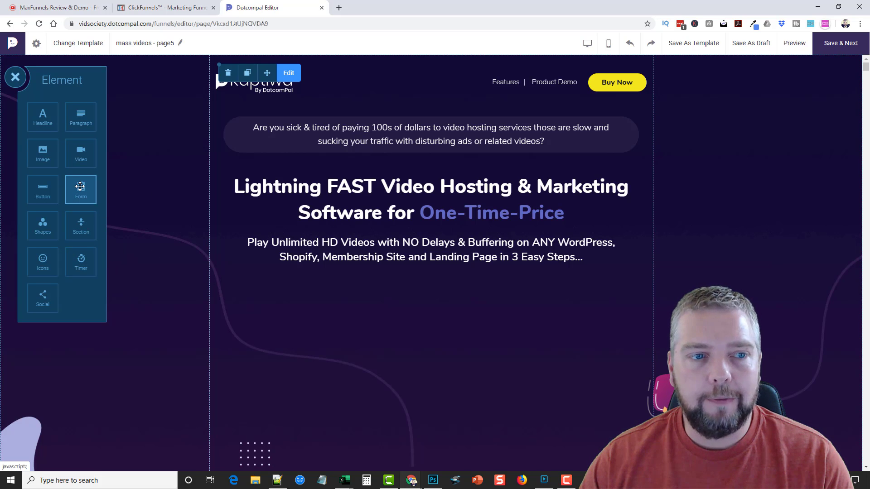
pyautogui.moveTo(80, 186); pyautogui.dragTo(527, 315)
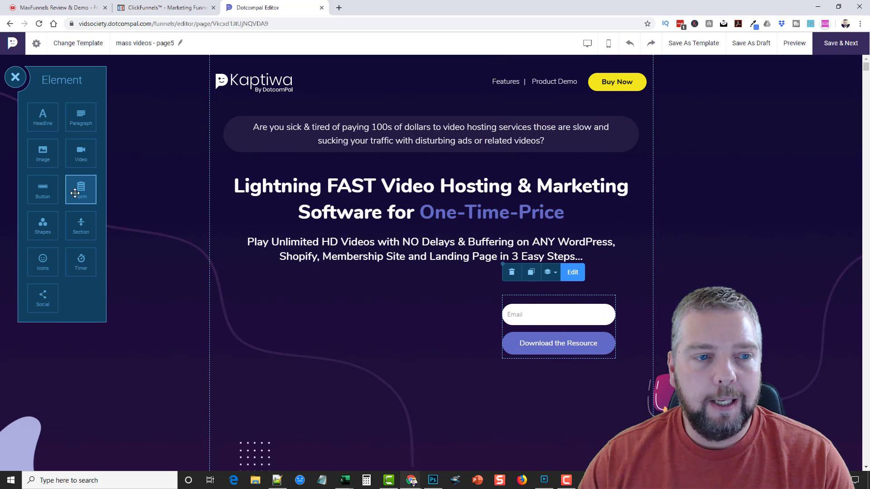
# - Add a square shape beside the form, widen it into a horizontal panel, and lower its top edge below the subheadline
pyautogui.moveTo(38, 225); pyautogui.dragTo(338, 309)
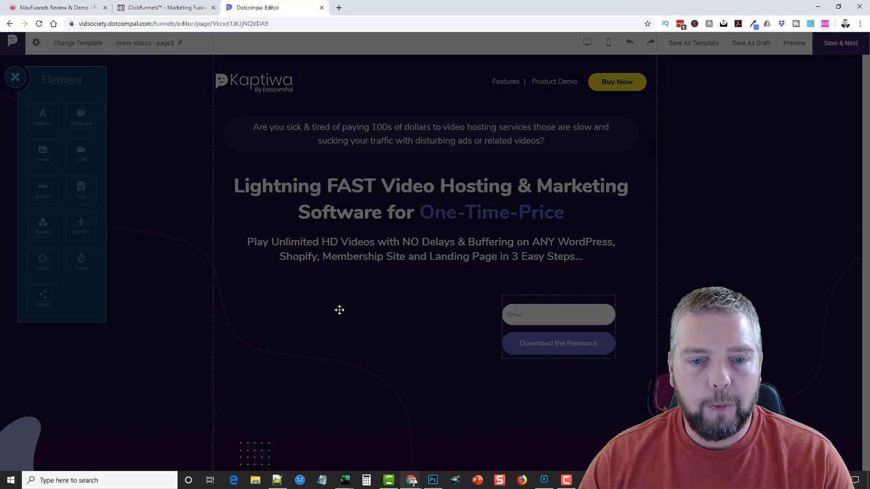
pyautogui.click(365, 256)
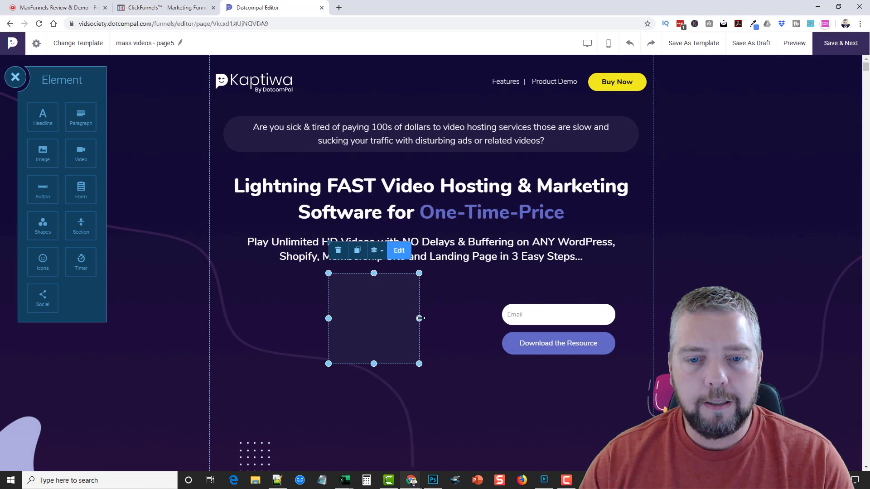
pyautogui.moveTo(419, 362); pyautogui.dragTo(477, 363)
pyautogui.moveTo(331, 318); pyautogui.dragTo(250, 319)
pyautogui.moveTo(401, 317); pyautogui.dragTo(485, 319)
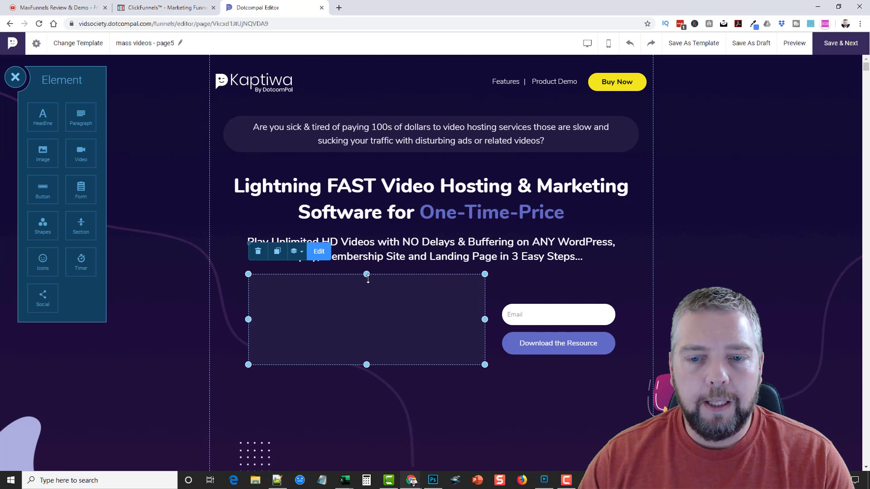
pyautogui.moveTo(370, 281); pyautogui.dragTo(370, 301)
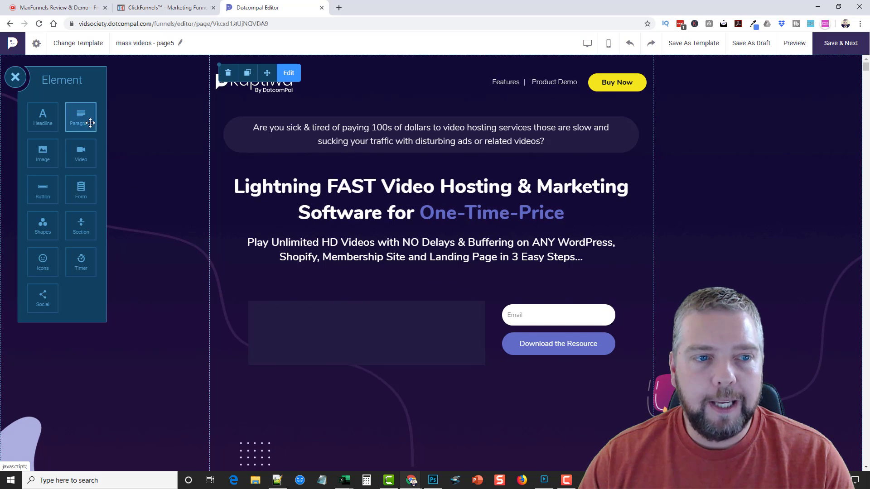
# - Add a Paragraph element inside the panel beside the form, widen it to nearly the panel's width, and center it vertically
pyautogui.moveTo(86, 123); pyautogui.dragTo(275, 178)
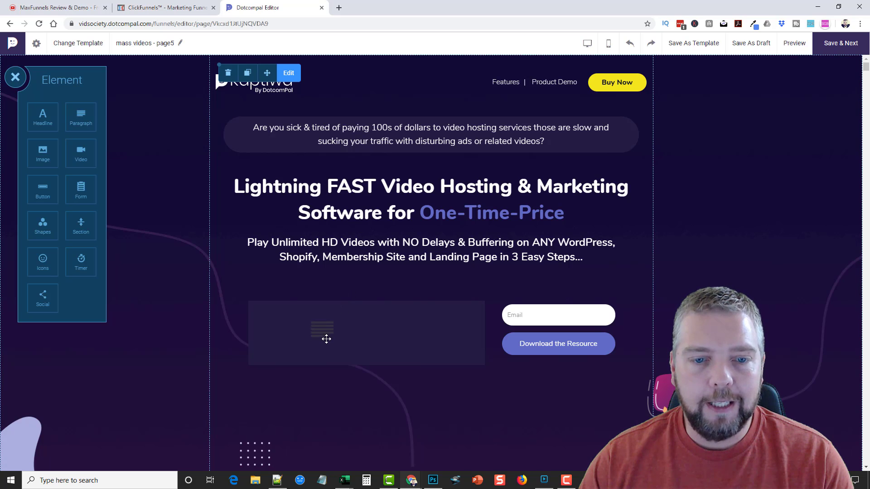
pyautogui.moveTo(326, 339); pyautogui.dragTo(287, 320)
pyautogui.moveTo(399, 330); pyautogui.dragTo(474, 330)
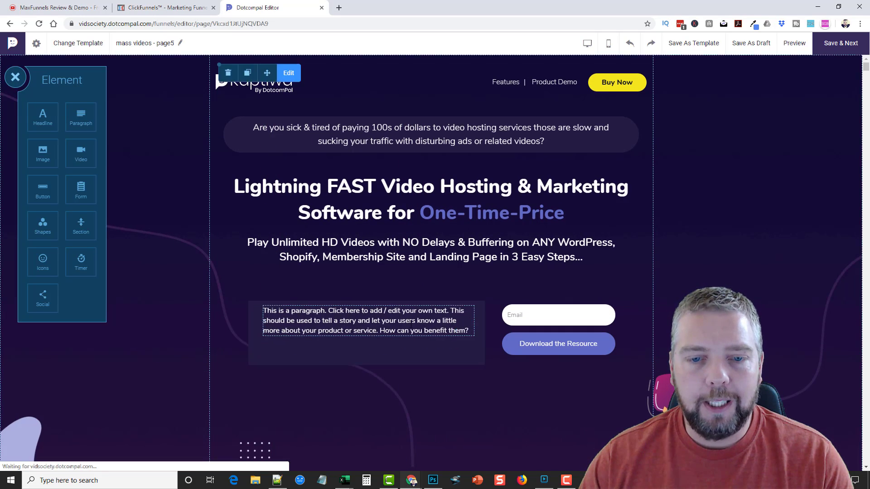
pyautogui.click(413, 326)
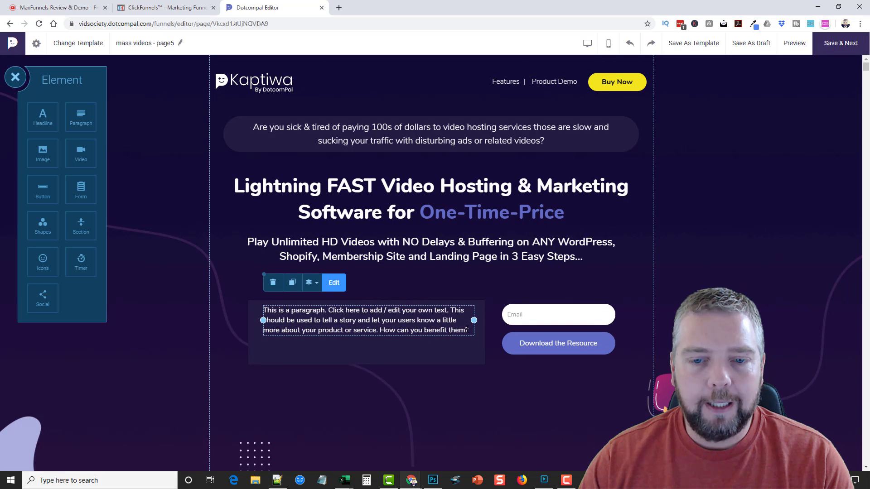
pyautogui.moveTo(469, 333)
pyautogui.mouseDown()
pyautogui.moveTo(460, 330)
pyautogui.moveTo(465, 341)
pyautogui.mouseUp()
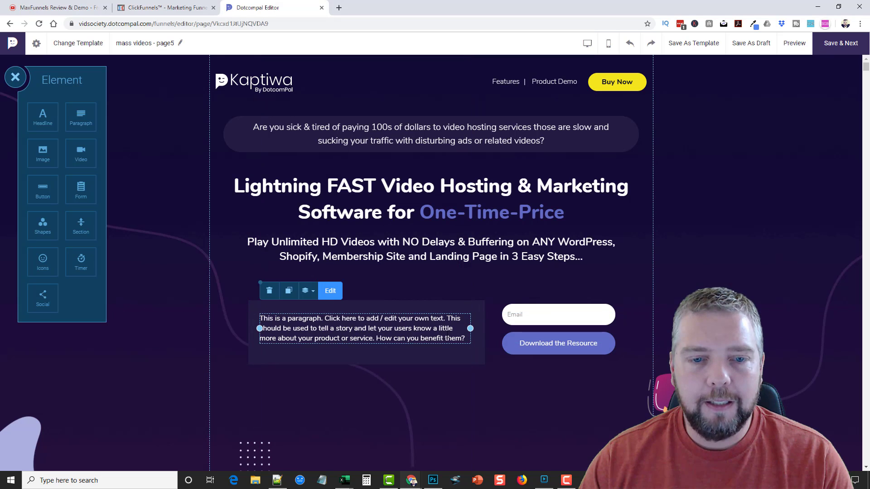
# - Set the paragraph's font size to 20, look through the available fonts, and move the text slightly up within the panel
pyautogui.click(330, 293)
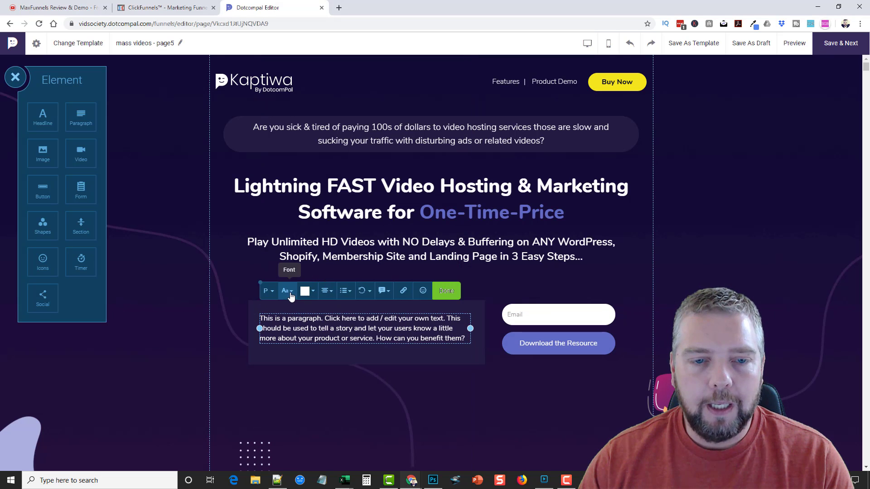
pyautogui.click(287, 290)
pyautogui.moveTo(335, 235); pyautogui.dragTo(332, 236)
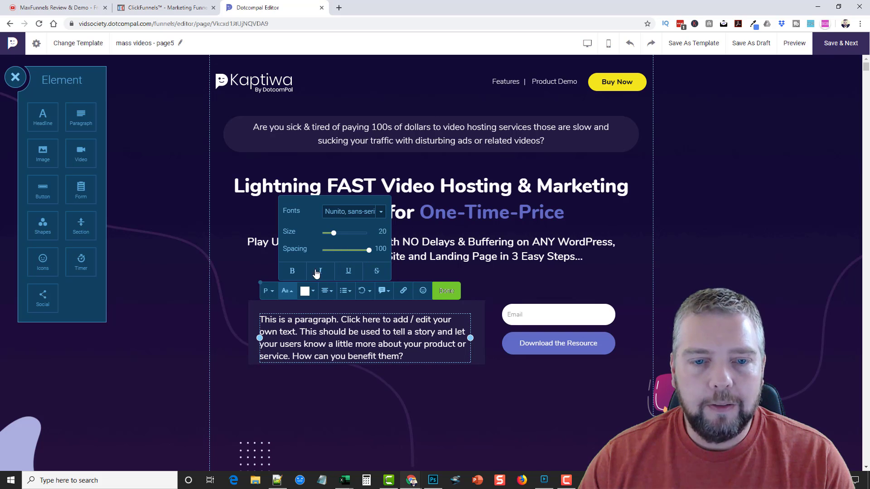
pyautogui.click(381, 212)
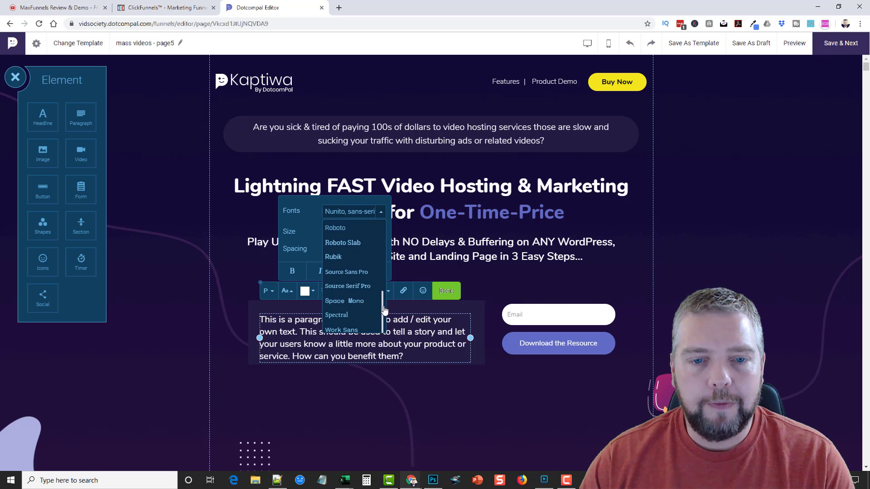
pyautogui.click(443, 377)
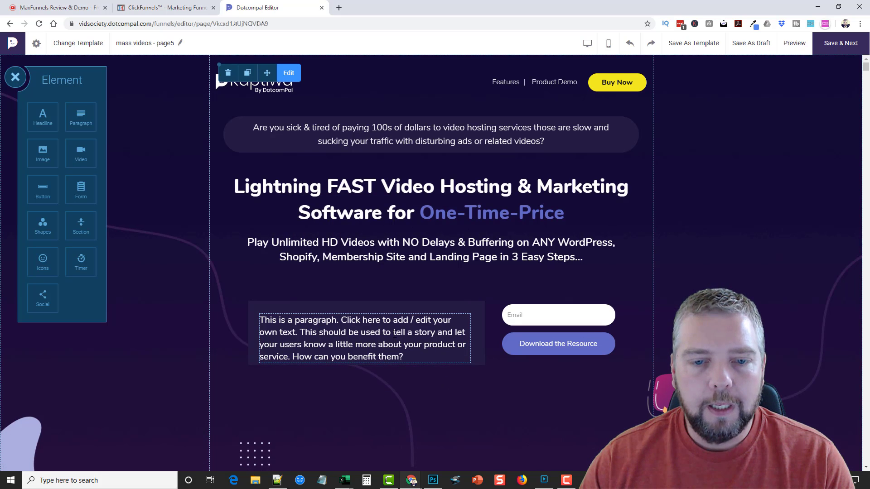
pyautogui.click(383, 313)
pyautogui.moveTo(378, 303); pyautogui.dragTo(372, 322)
pyautogui.click(701, 250)
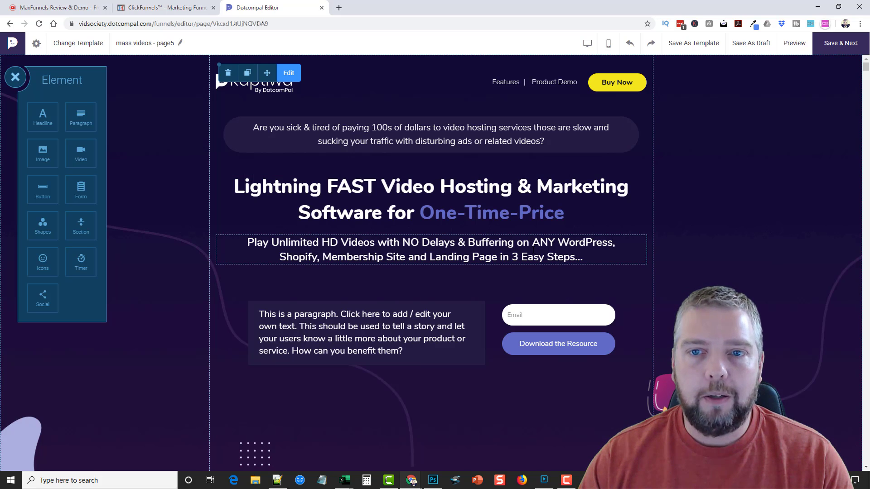
# - Undo the addition of the paragraph, square panel and form below the subheadline
pyautogui.hotkey('ctrl', 'z')
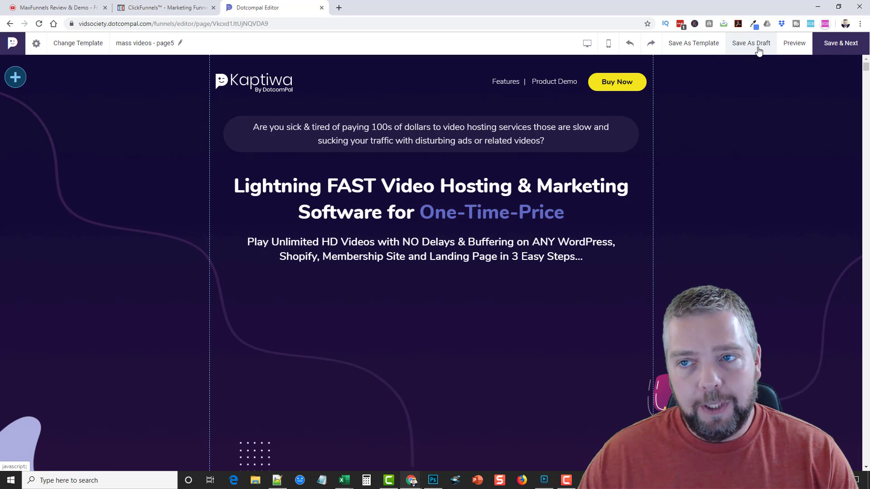
# - Preview the page, look through it down to the "But here's the big question..." section, and return to the editor
pyautogui.click(792, 47)
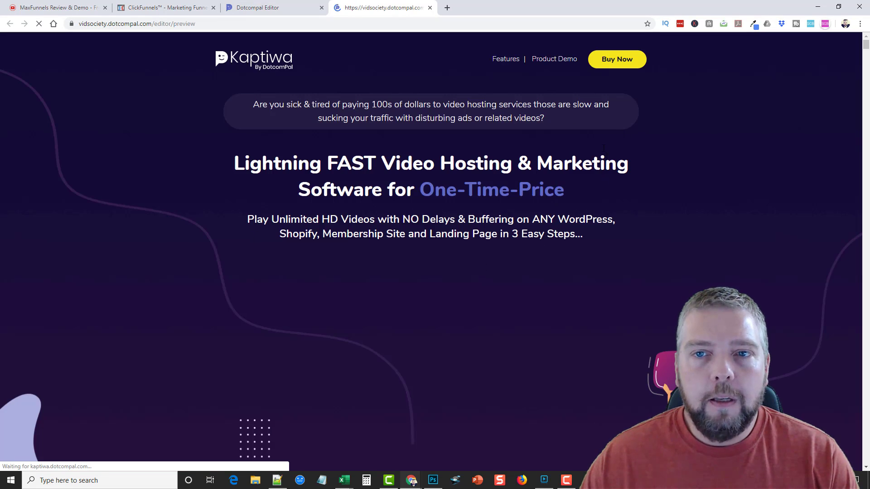
pyautogui.scroll(-5, 509, 268)
pyautogui.scroll(2, 481, 259)
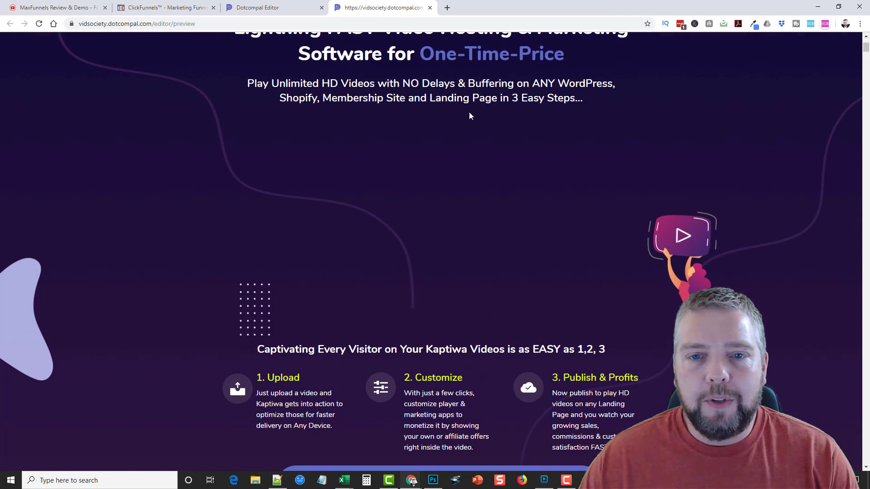
pyautogui.scroll(-15, 374, 245)
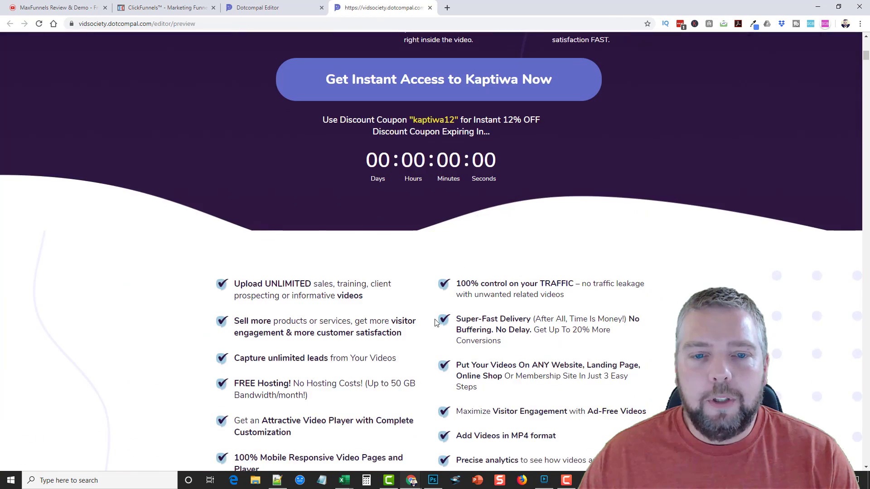
pyautogui.scroll(-20, 417, 361)
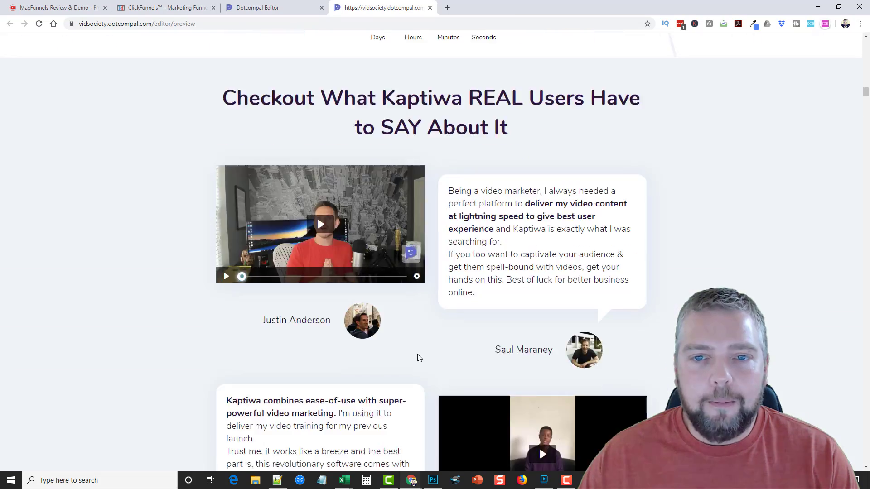
pyautogui.scroll(-20, 421, 358)
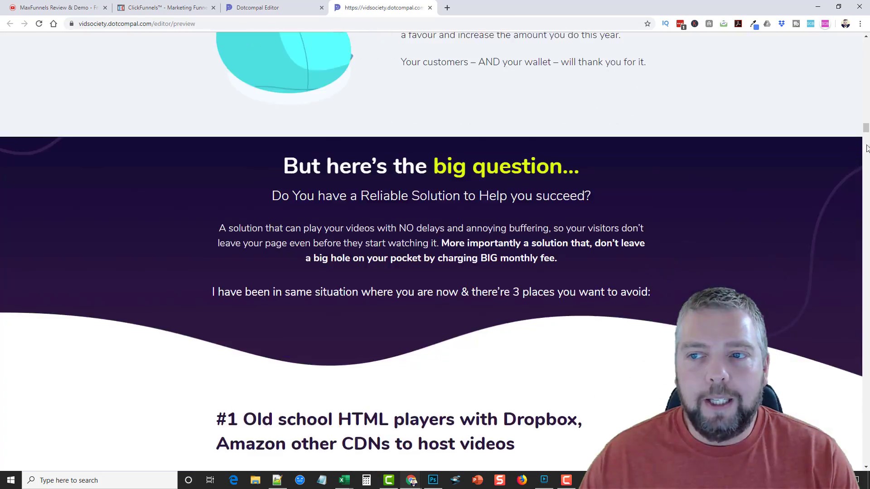
pyautogui.moveTo(867, 149); pyautogui.dragTo(866, 41)
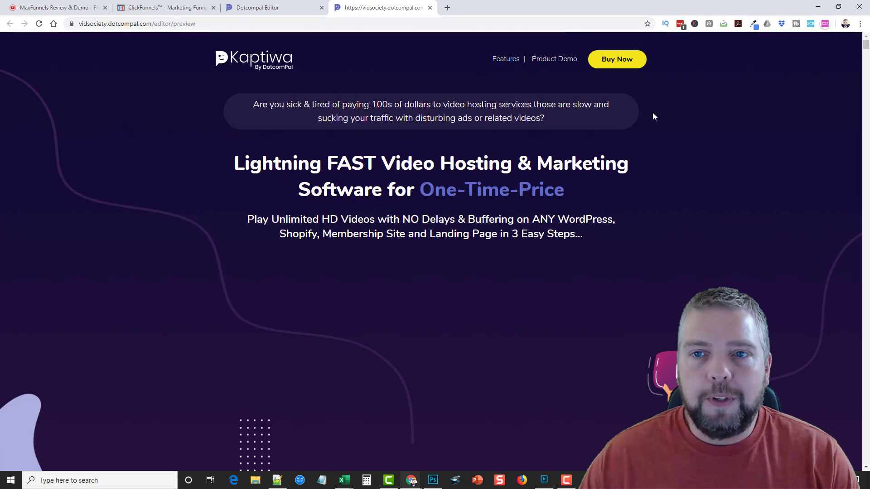
pyautogui.click(294, 10)
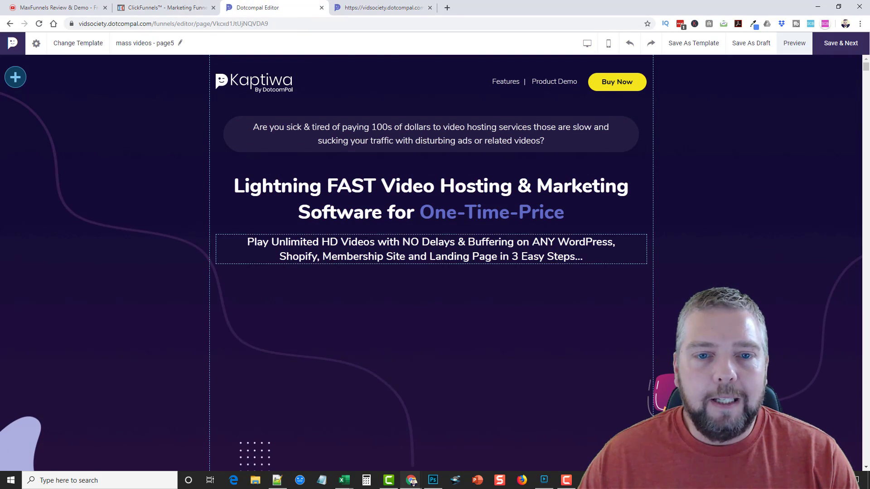
pyautogui.scroll(-8, 410, 322)
pyautogui.scroll(8, 423, 348)
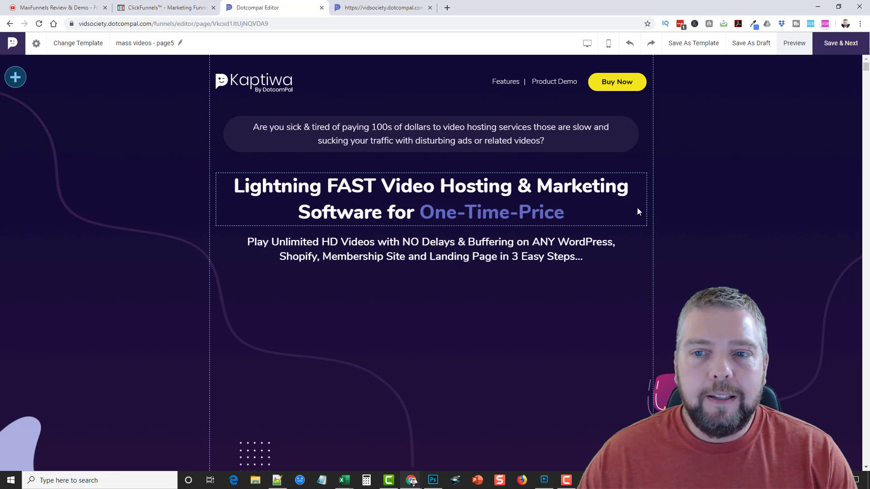
pyautogui.click(667, 202)
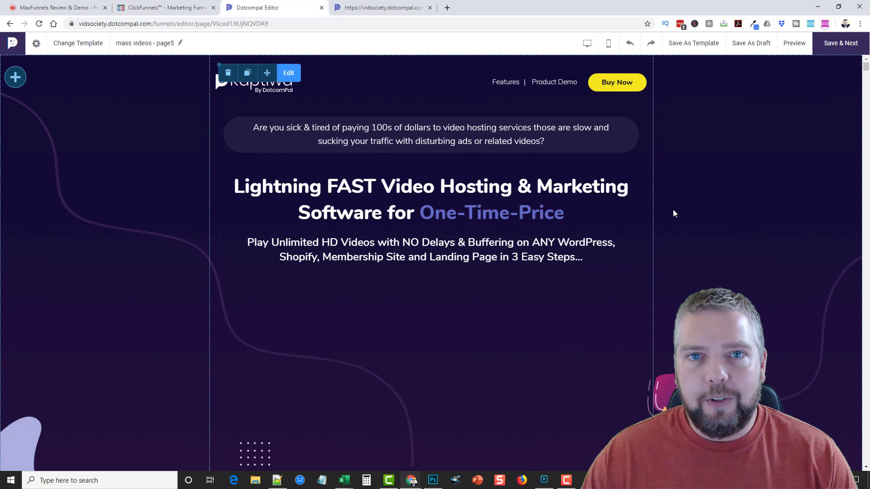
pyautogui.scroll(-15, 704, 254)
pyautogui.scroll(15, 459, 303)
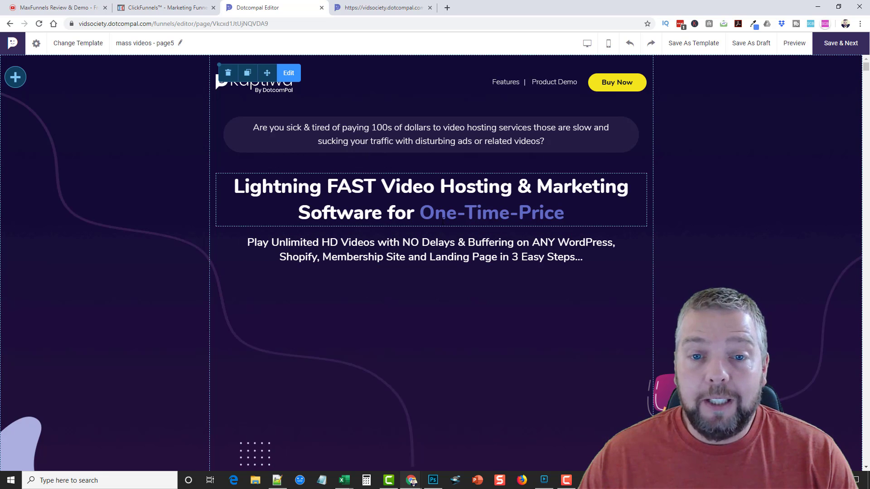
# - Check the ClickFunnels invoice history, and close the page preview to get back to the Dotcompal editor
pyautogui.click(174, 9)
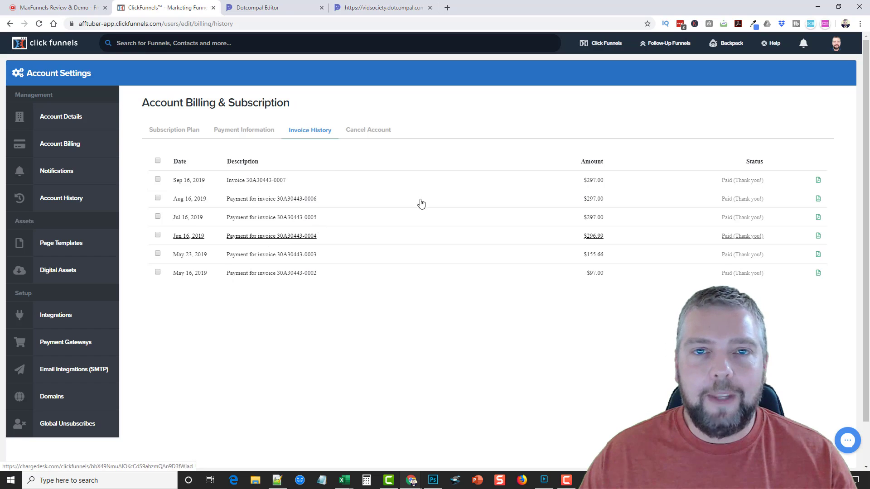
pyautogui.click(394, 8)
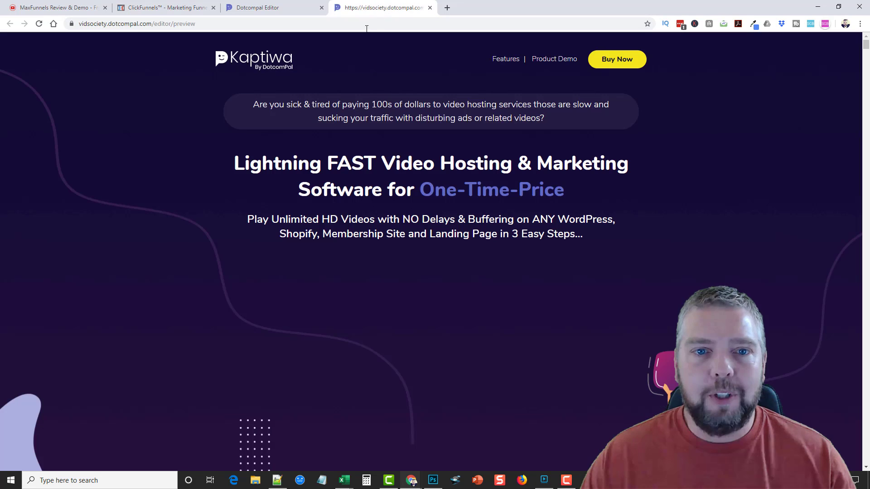
pyautogui.hotkey('ctrl', 'w')
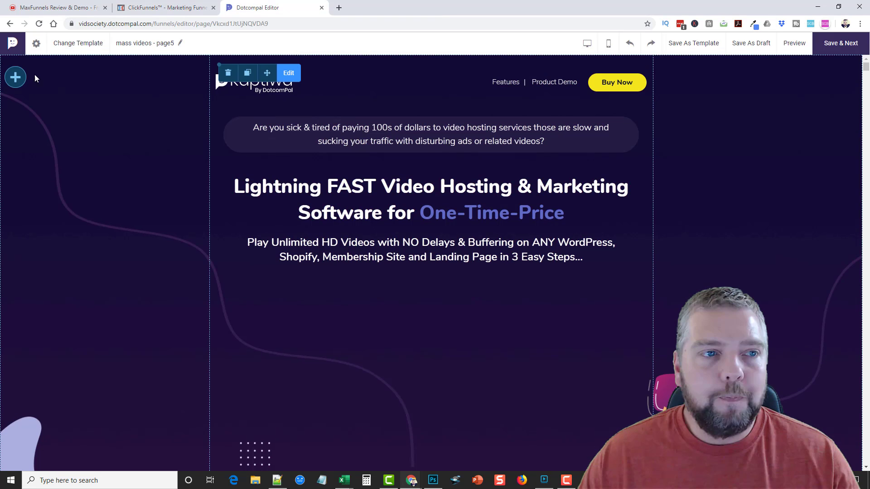
# - Examine the page's conversion goal, Google Analytics, Facebook remarketing, third-party JavaScript and SEO settings, and leave them without saving
pyautogui.click(37, 43)
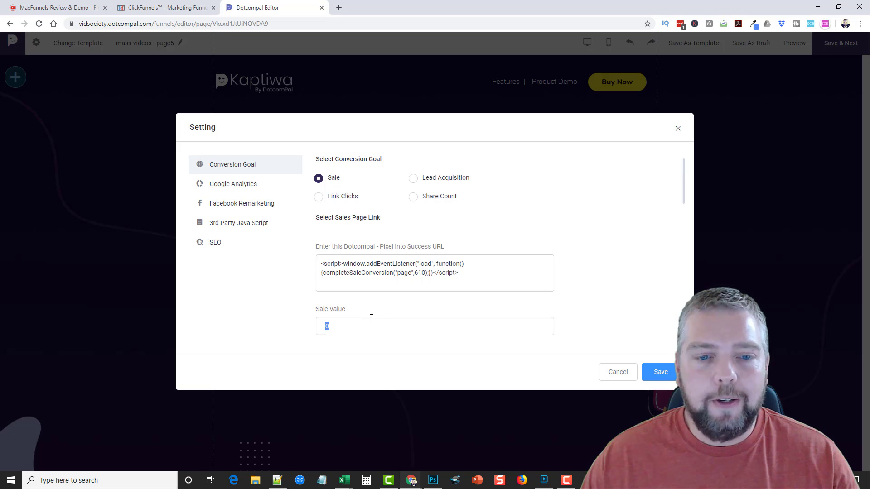
pyautogui.click(253, 183)
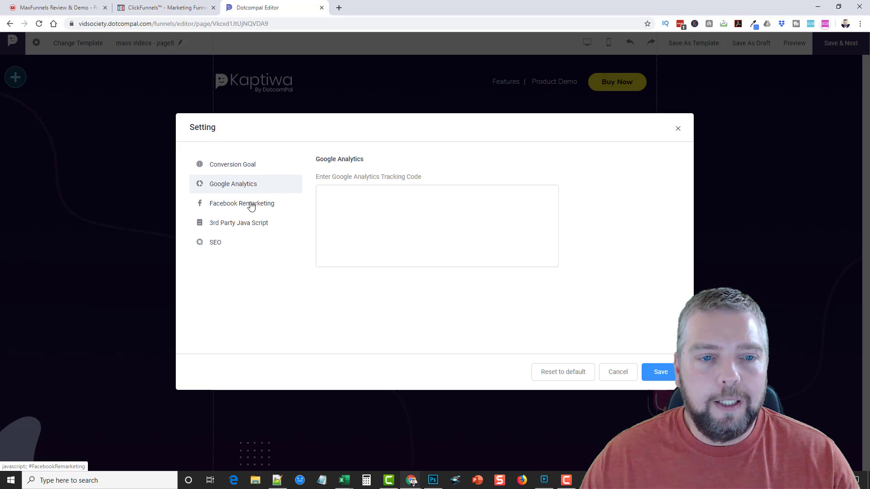
pyautogui.click(251, 204)
pyautogui.click(239, 225)
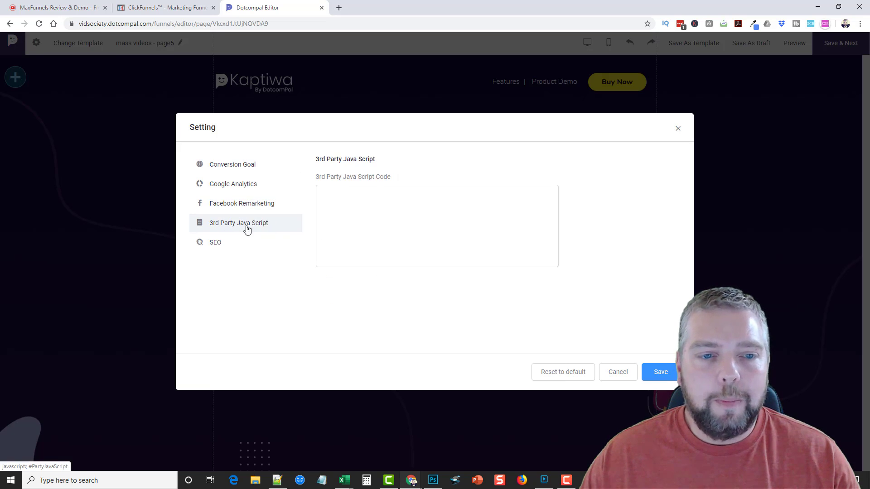
pyautogui.click(209, 244)
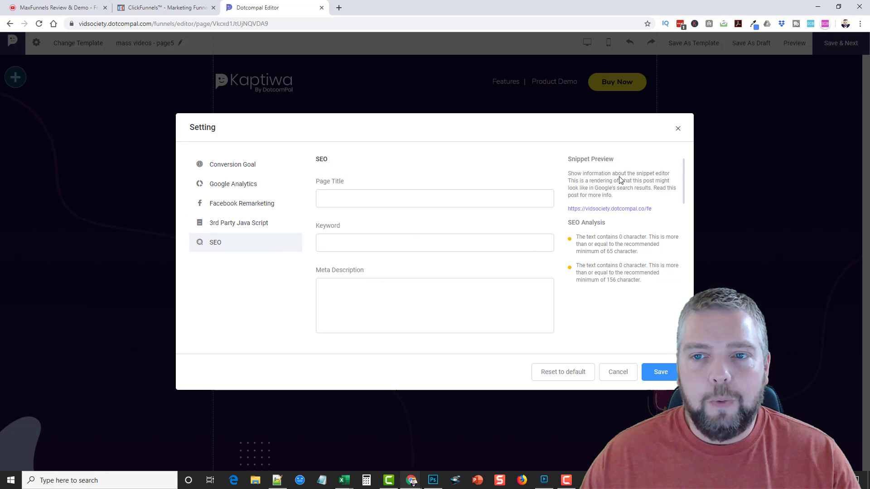
pyautogui.click(677, 130)
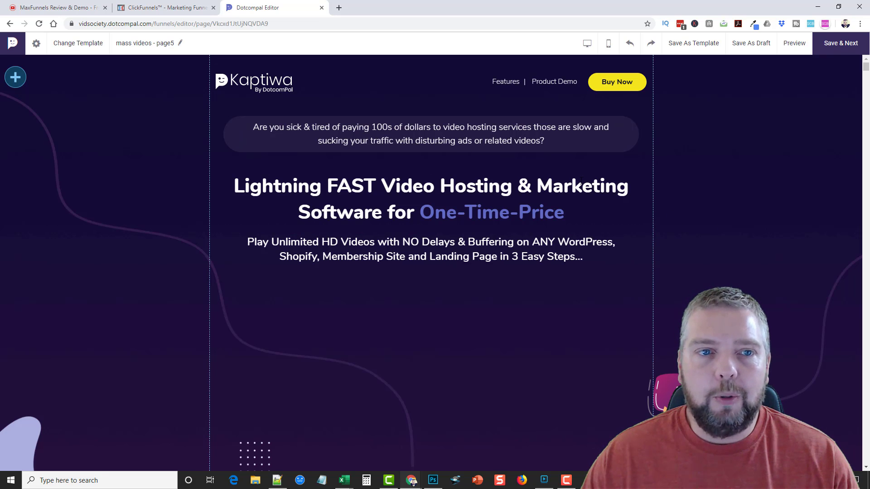
# - Switch to the Maxfunnels Review page on the AffiliateTube site
pyautogui.click(68, 7)
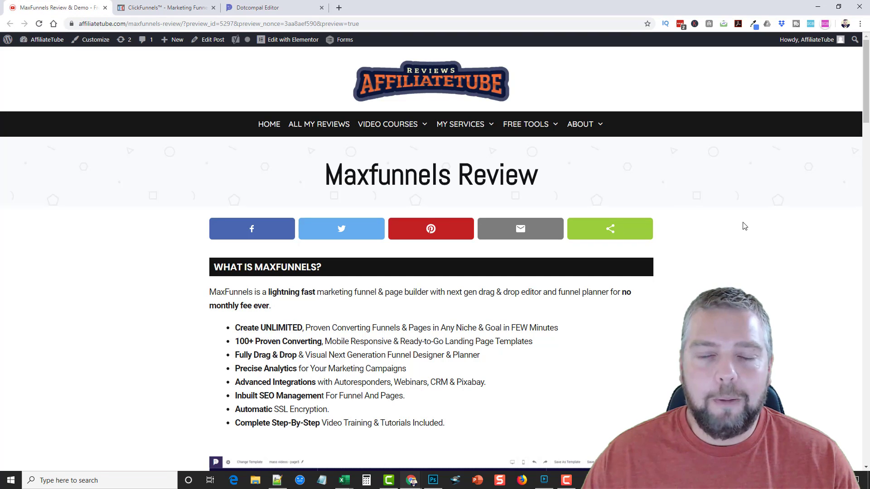